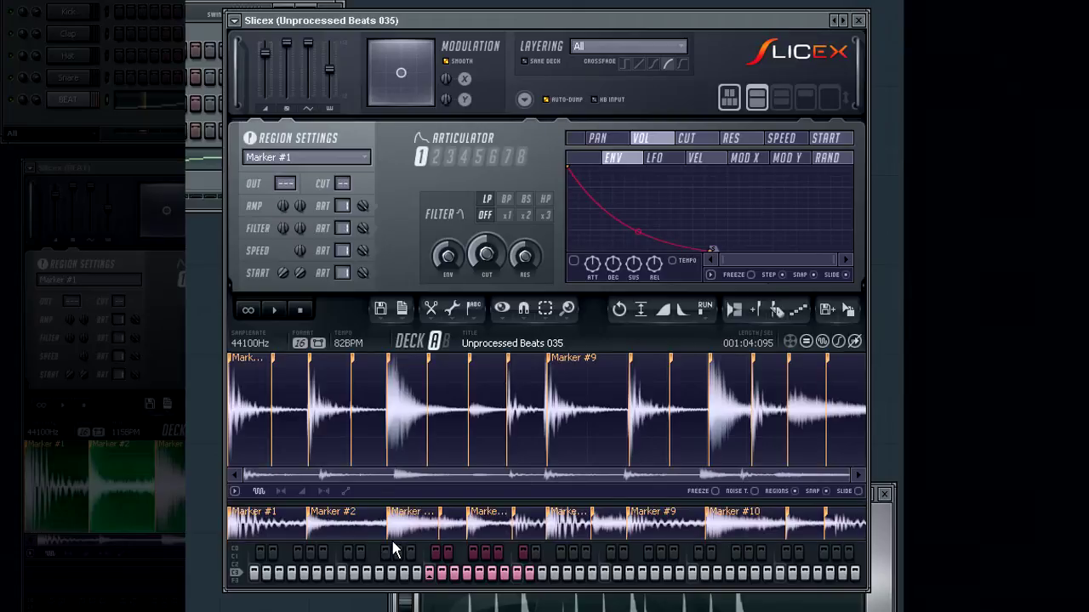
Audition the drum loop's slices in deck A and select Marker #5.
click(245, 438)
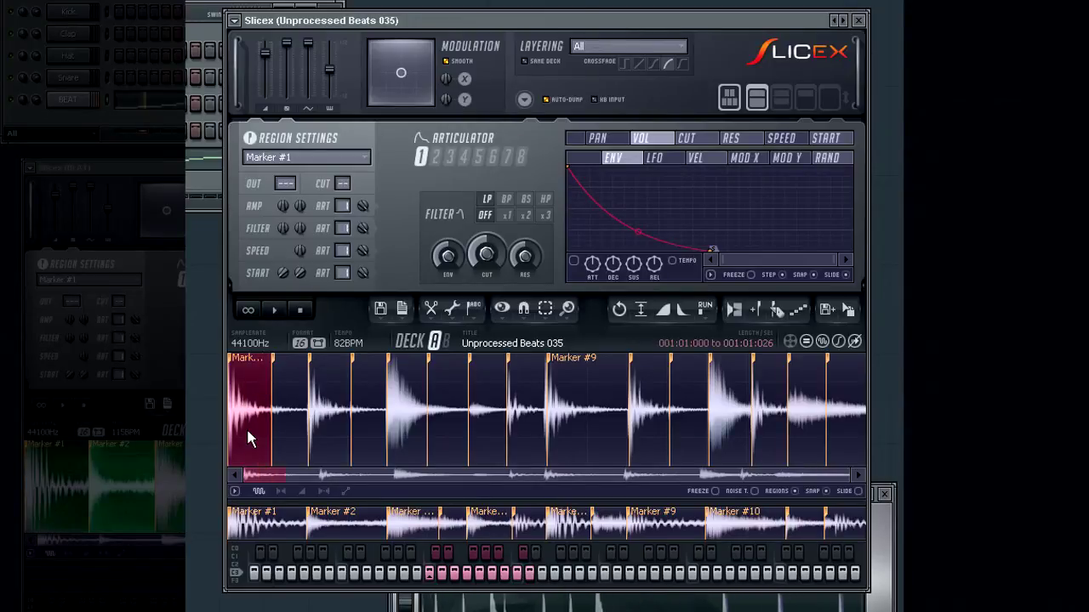
click(325, 431)
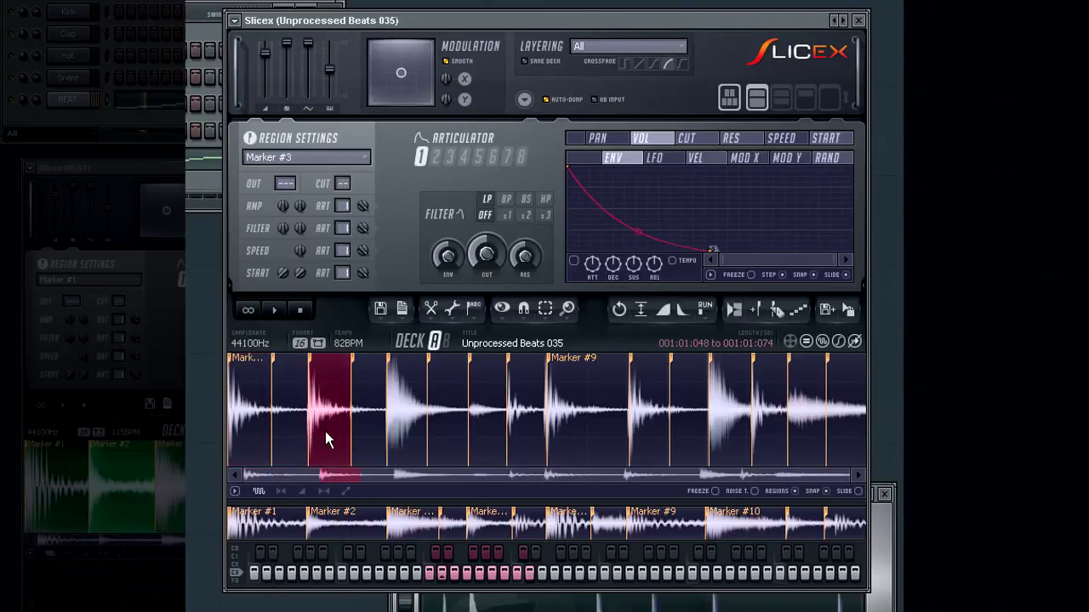
click(396, 431)
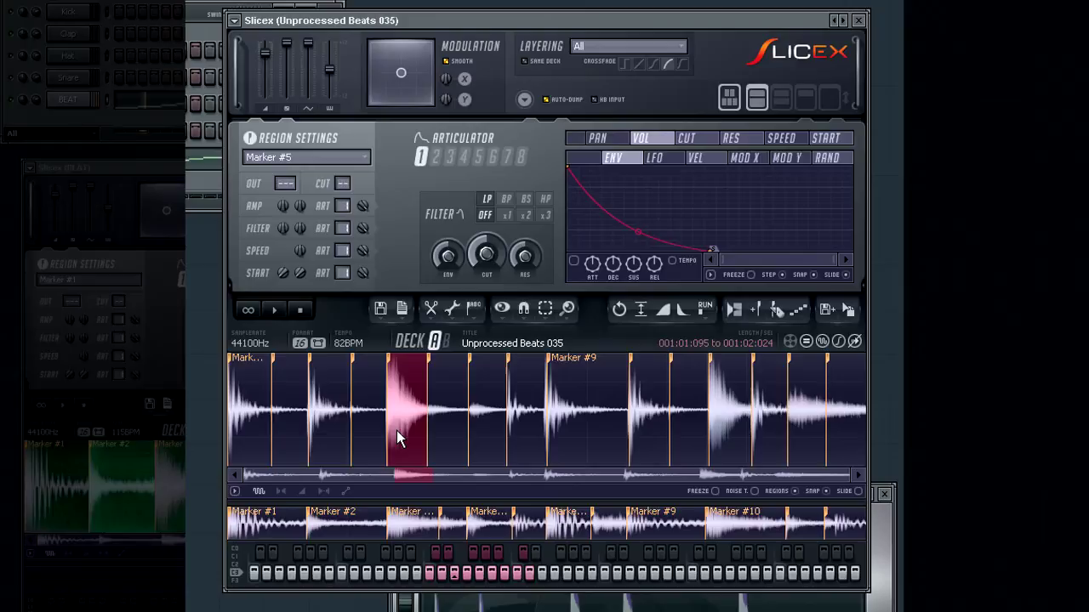
Audition deck B's BEAT loop slices and select Marker #3.
click(448, 341)
click(267, 466)
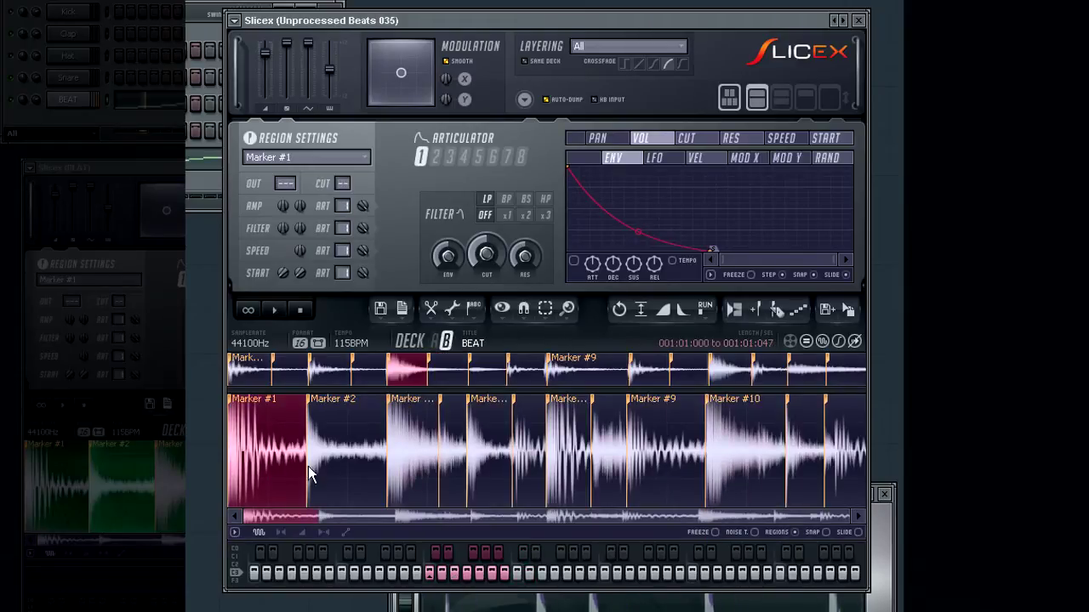
click(336, 466)
click(409, 460)
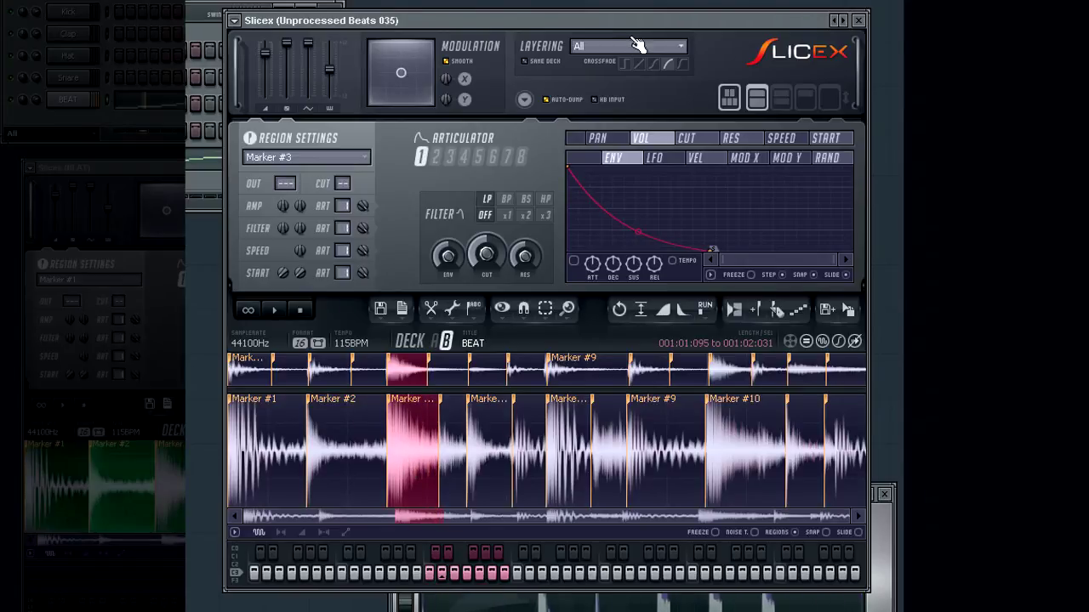
Layer deck A's Marker #5 with deck B's Marker #3 on E5 and play it back.
click(524, 99)
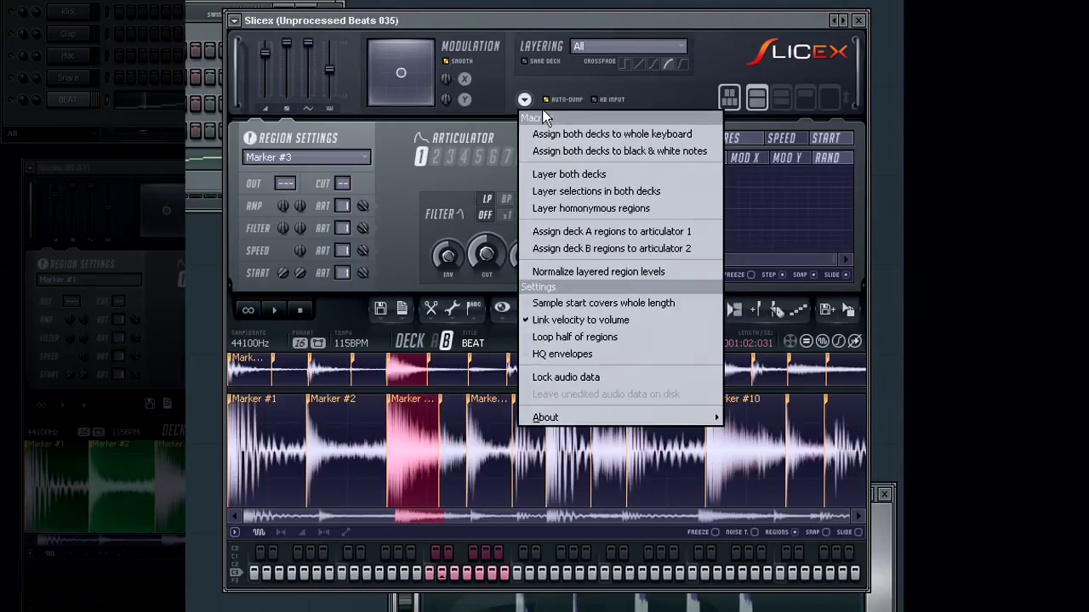
click(631, 197)
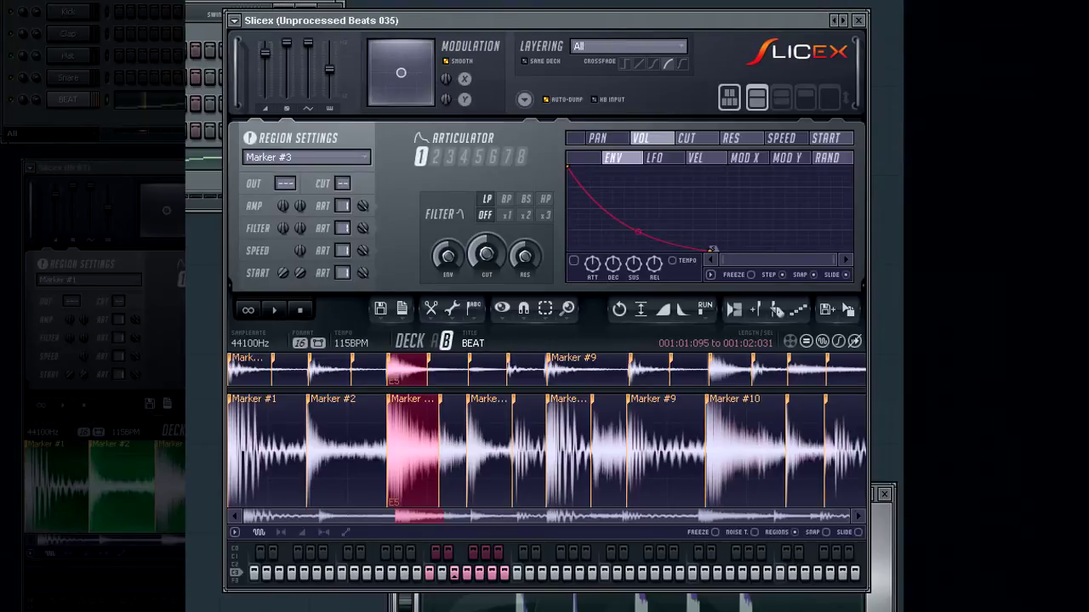
key(space)
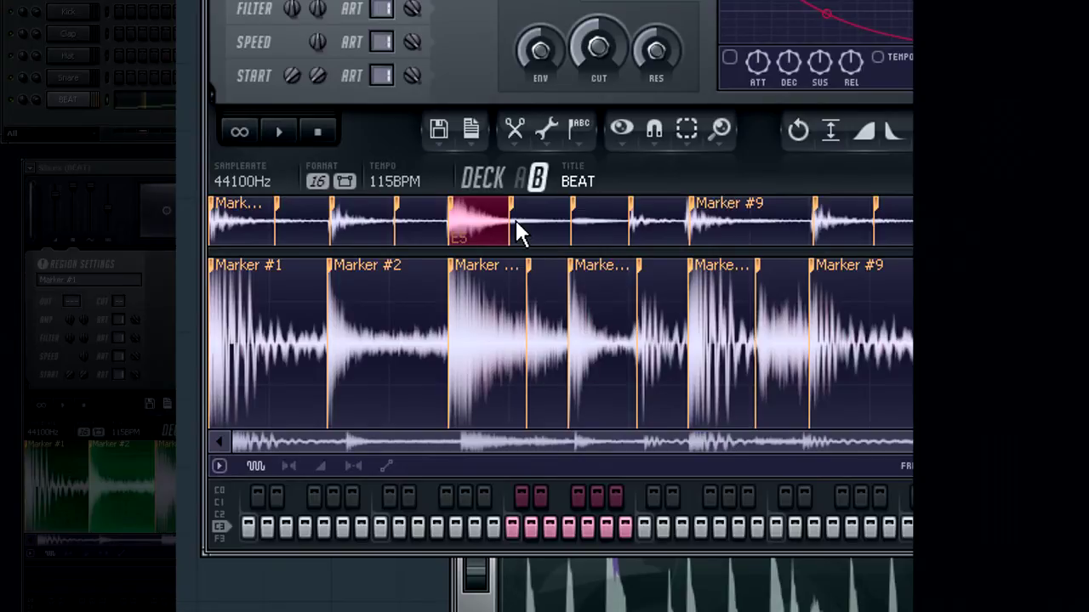
Rename deck A's first drum marker to Kick.
click(236, 218)
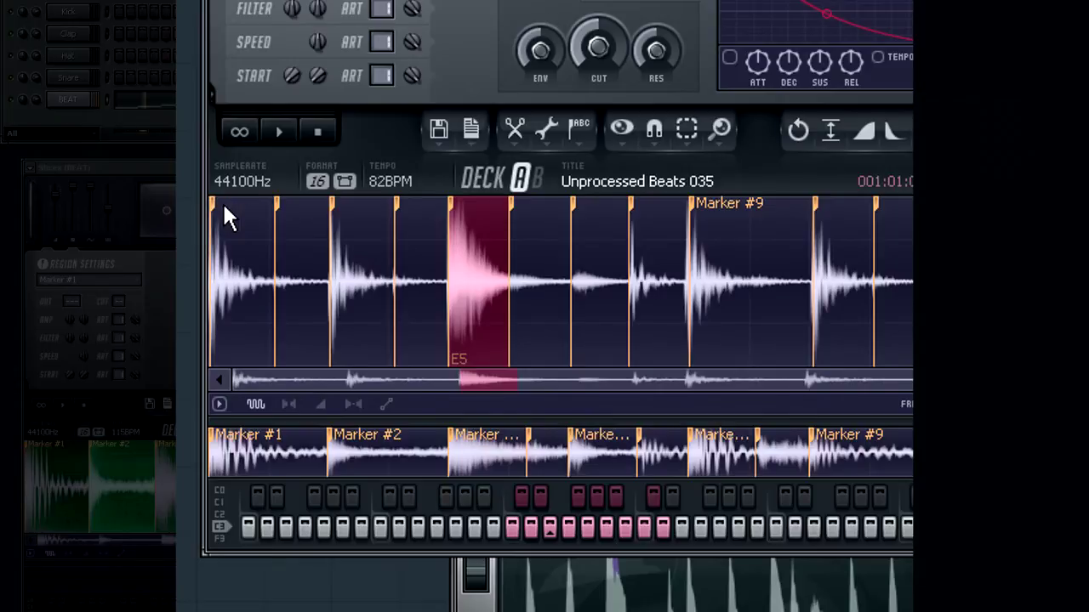
right_click(218, 216)
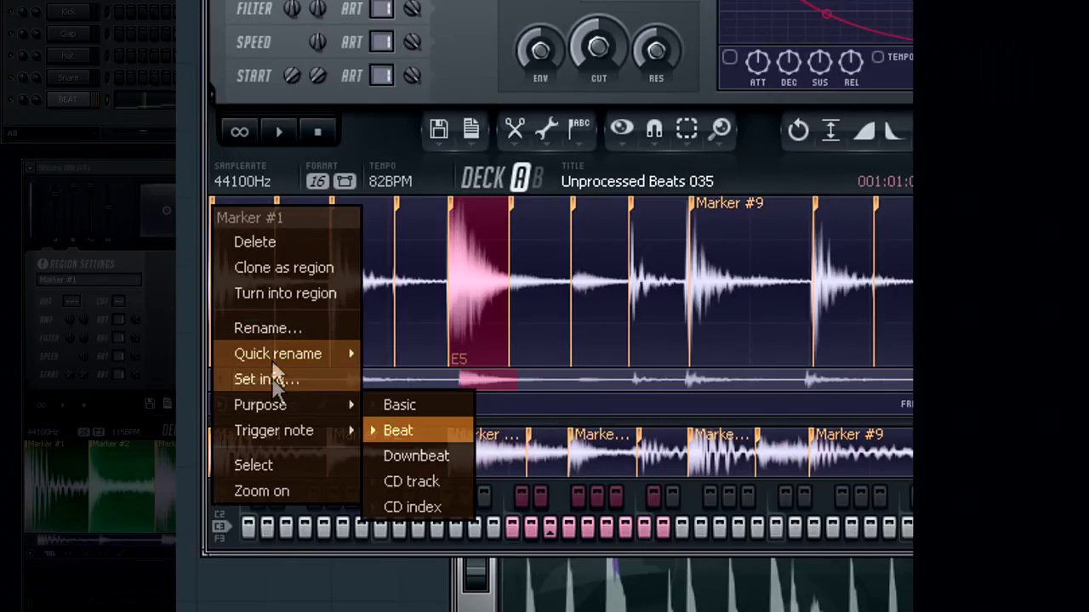
click(274, 334)
text(Kick)
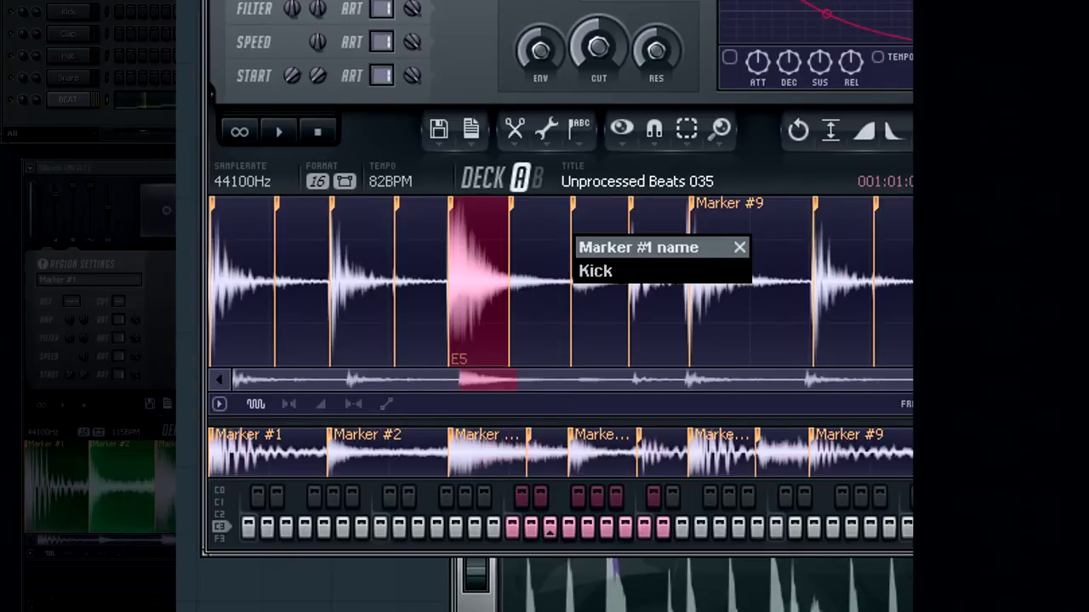
key(Return)
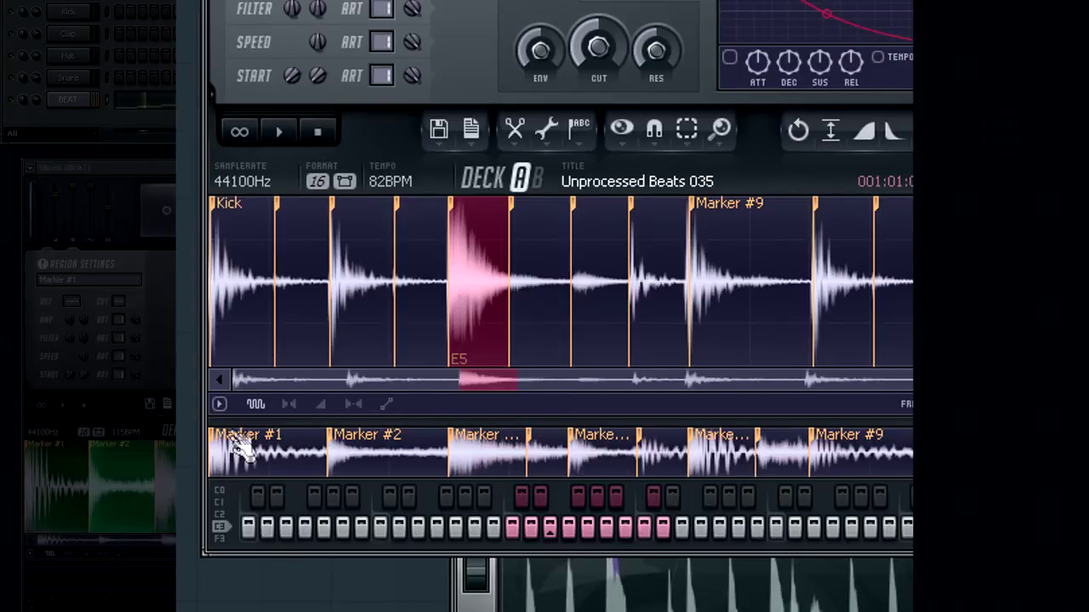
Rename deck B's first BEAT marker to Kick as well.
click(217, 442)
right_click(221, 269)
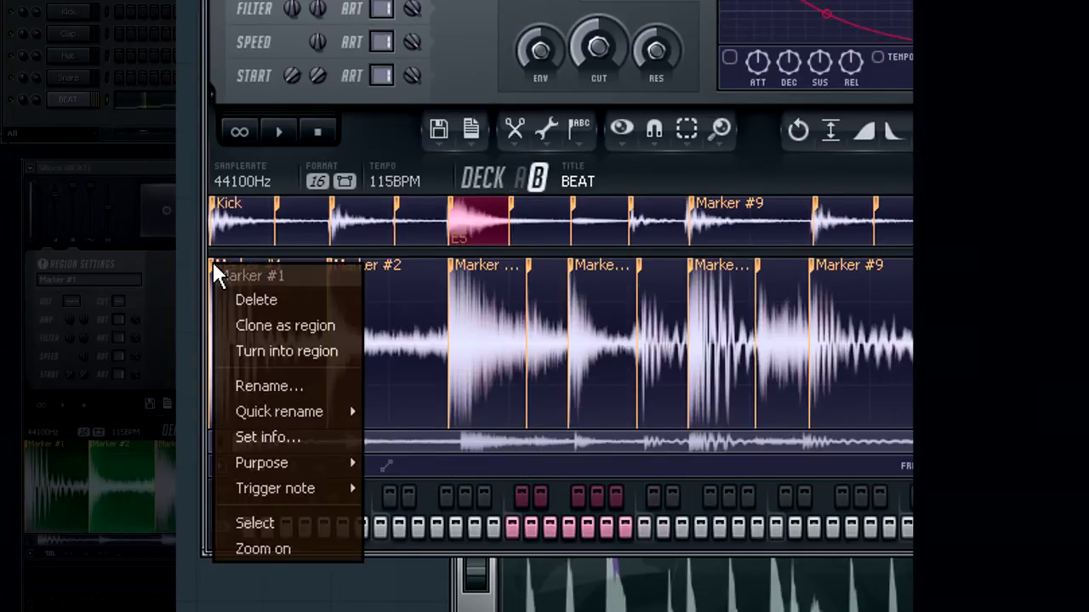
click(269, 386)
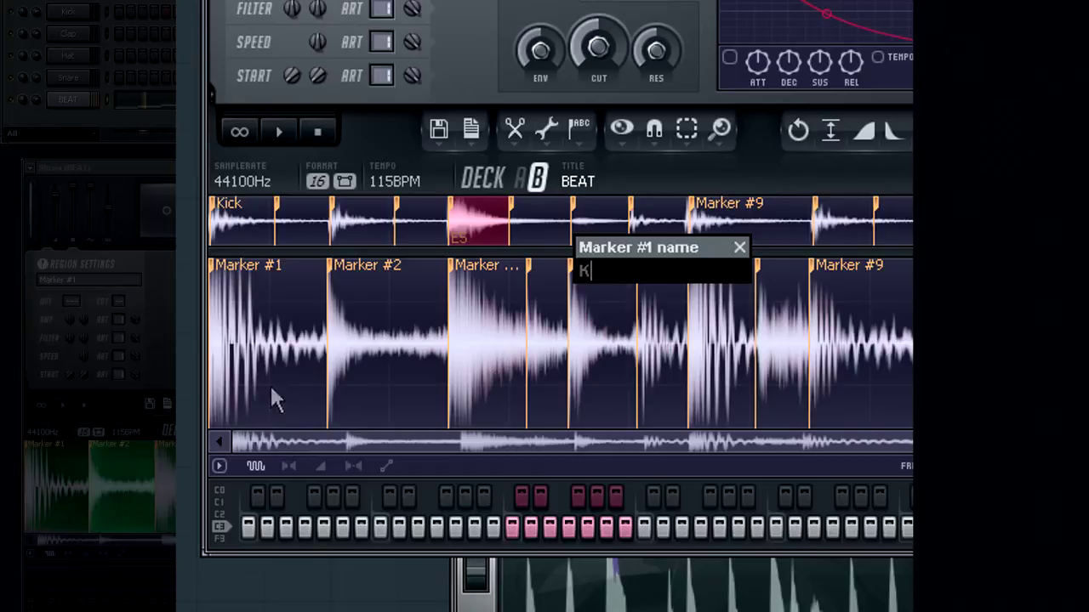
key(Return)
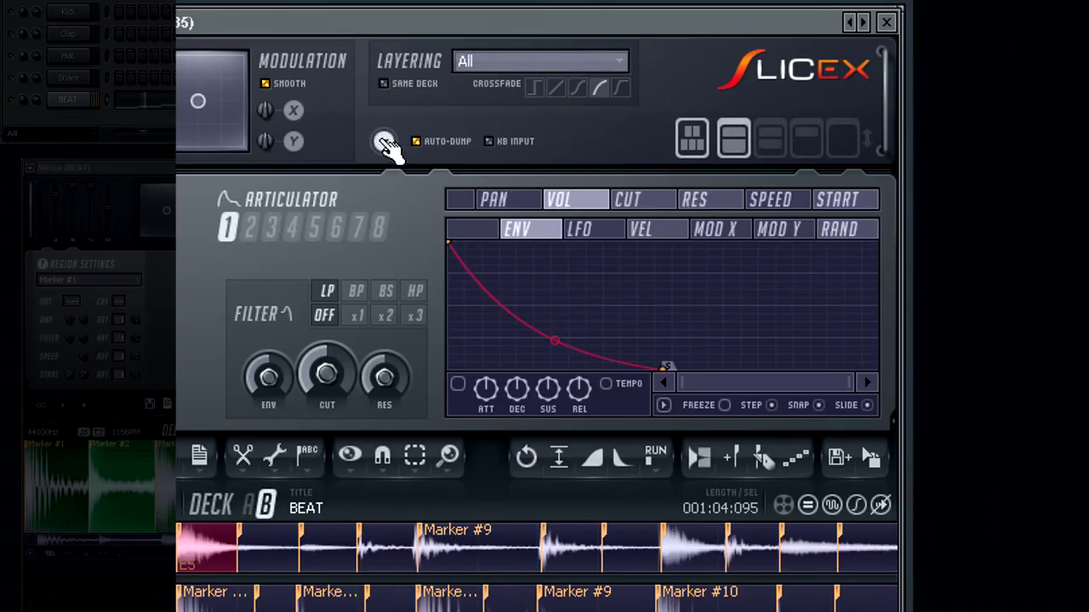
Layer same-named regions so both decks' Kick slices play together on C5.
click(384, 142)
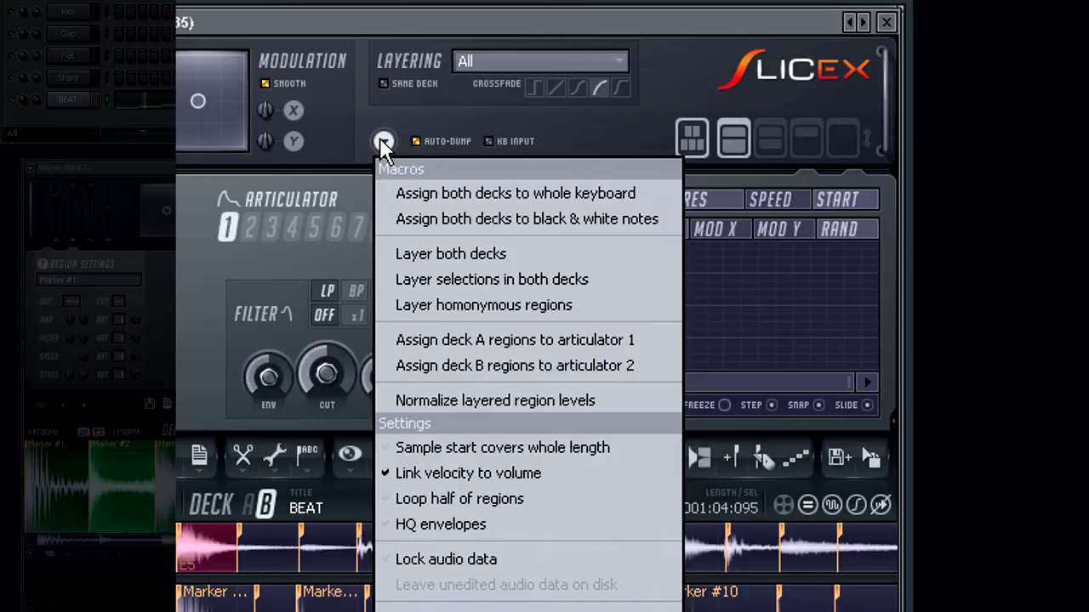
click(448, 299)
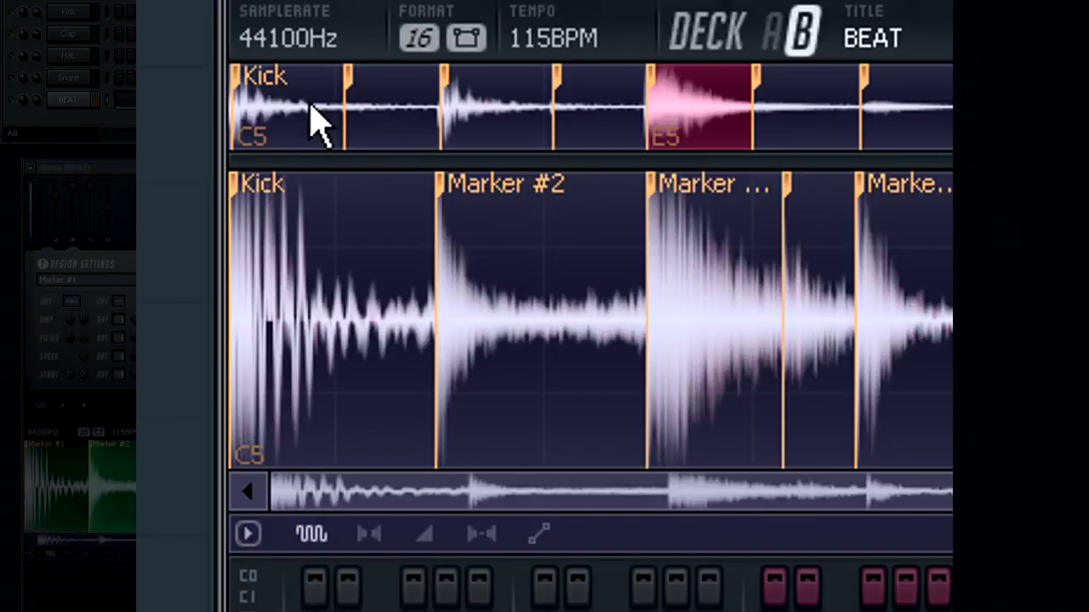
click(298, 137)
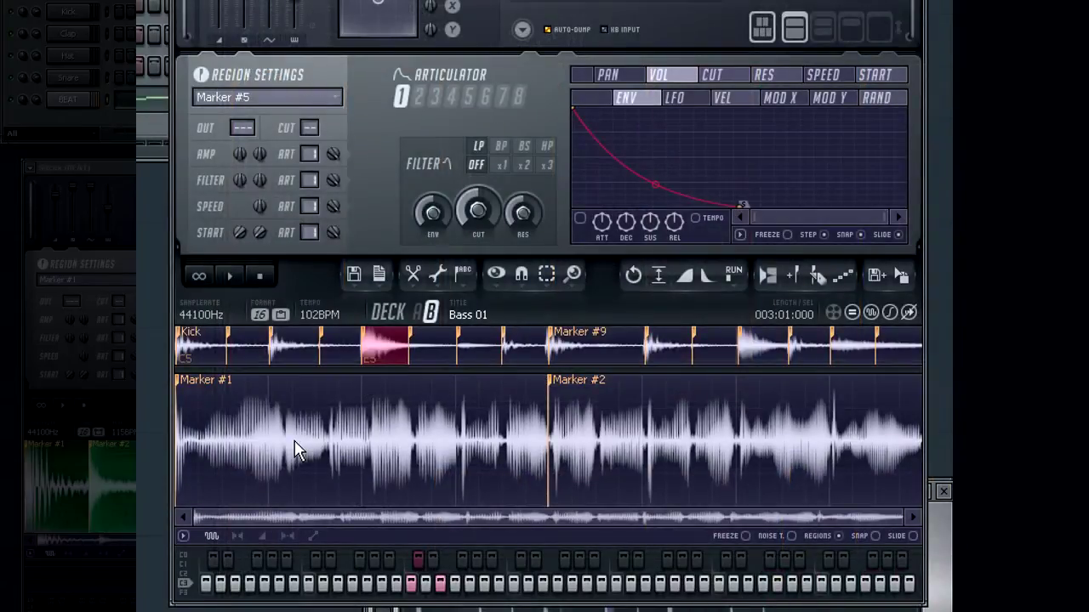
Shorten the bass loop's Marker #1 by moving Marker #2 earlier, then select deck A's Kick slice.
click(298, 449)
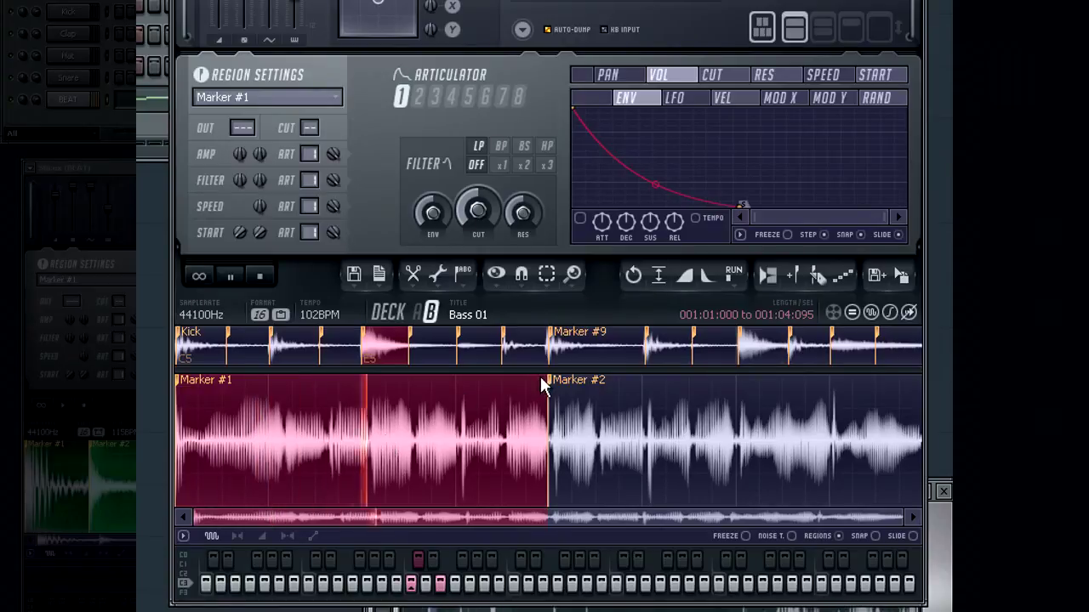
drag(551, 381, 295, 382)
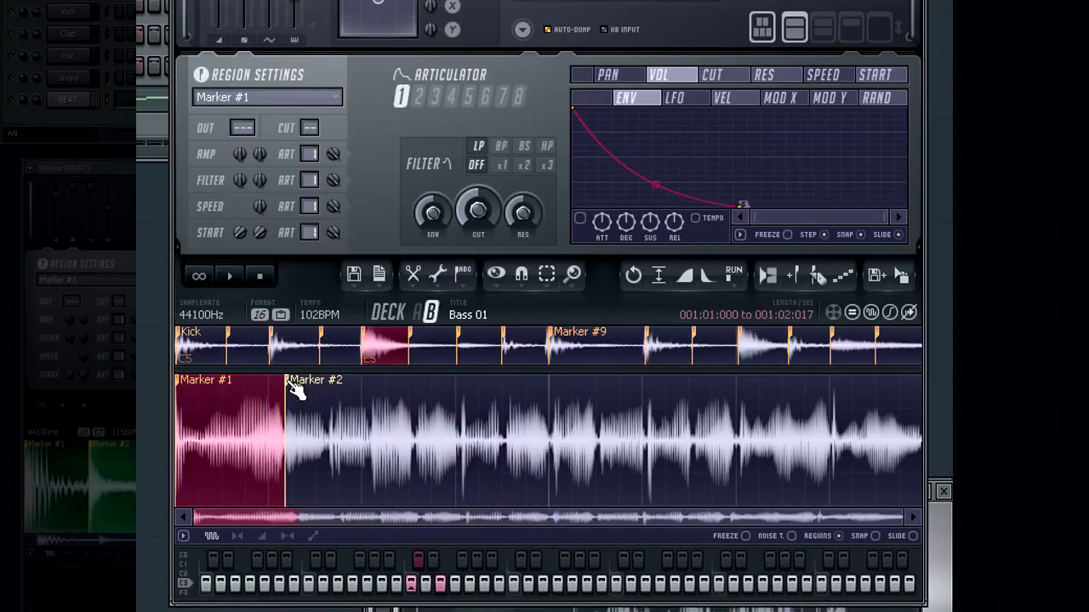
click(254, 443)
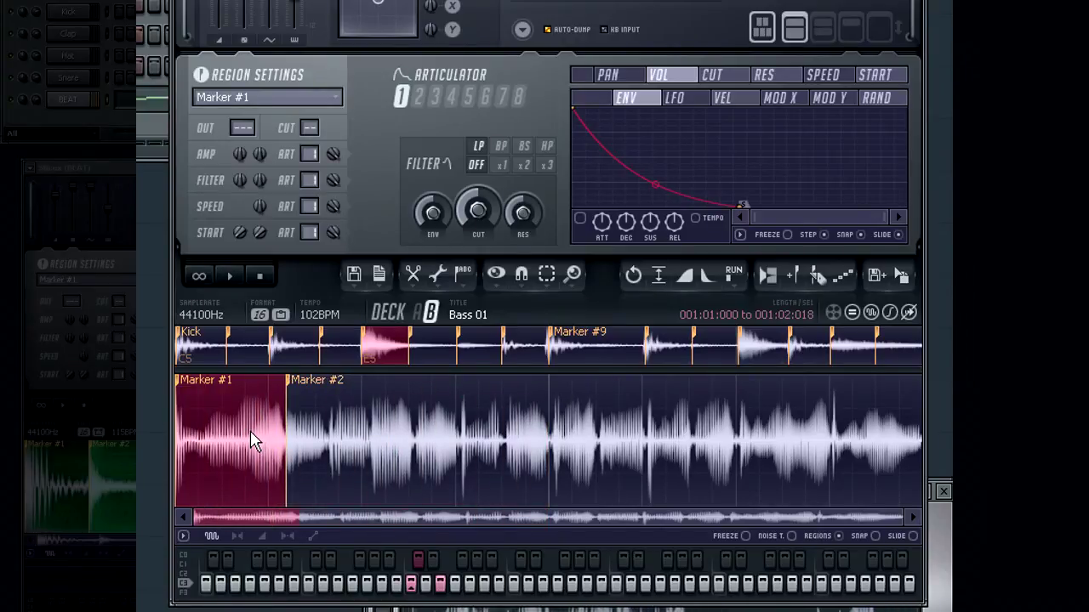
click(204, 353)
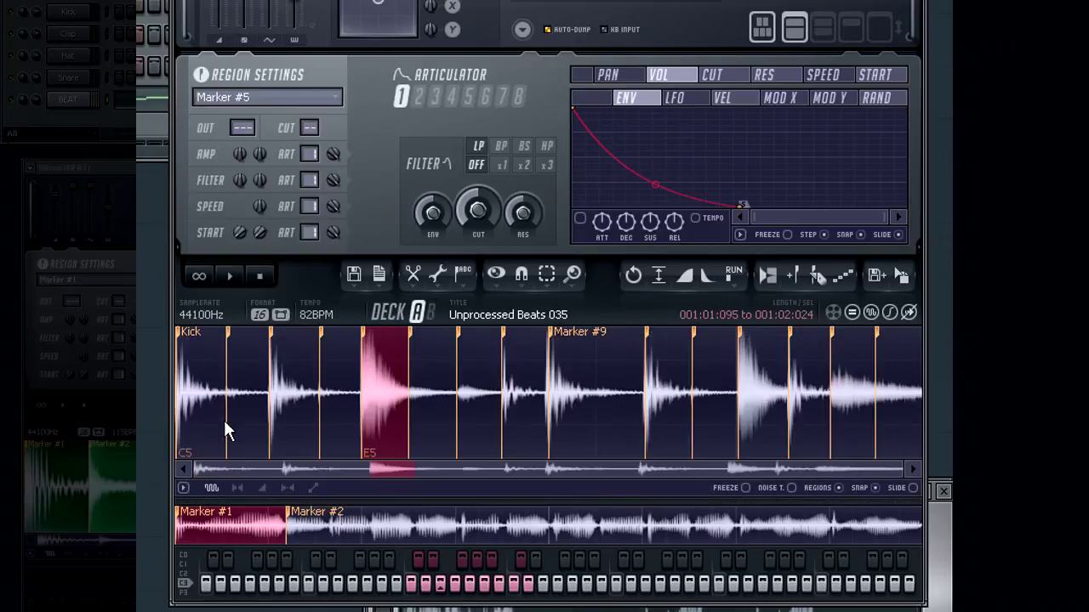
click(211, 390)
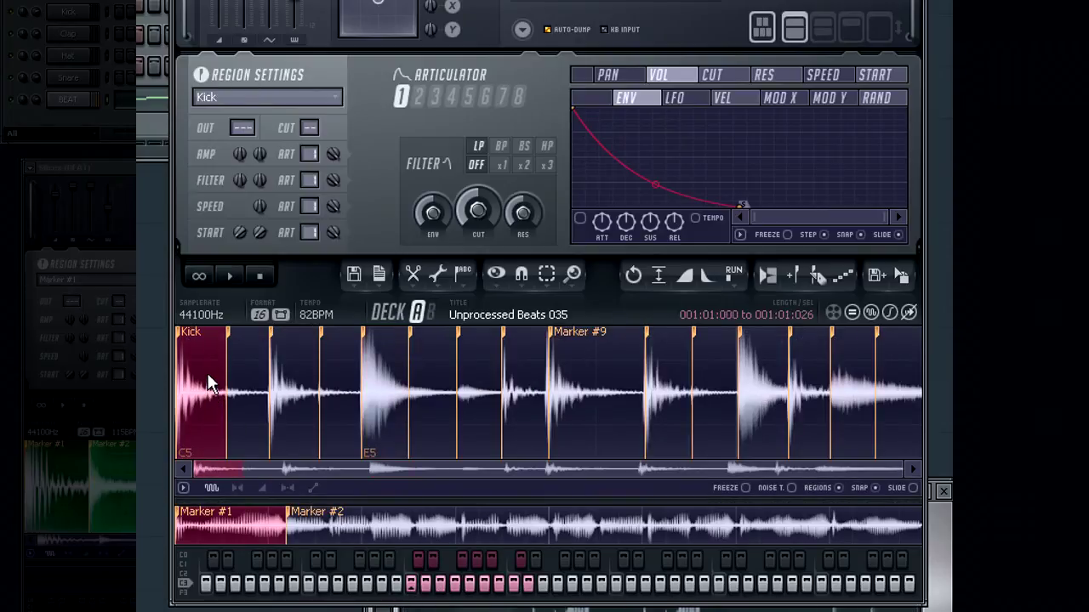
Layer the drum Kick slice with the bass Marker #1 using Layer selections in both decks.
click(521, 30)
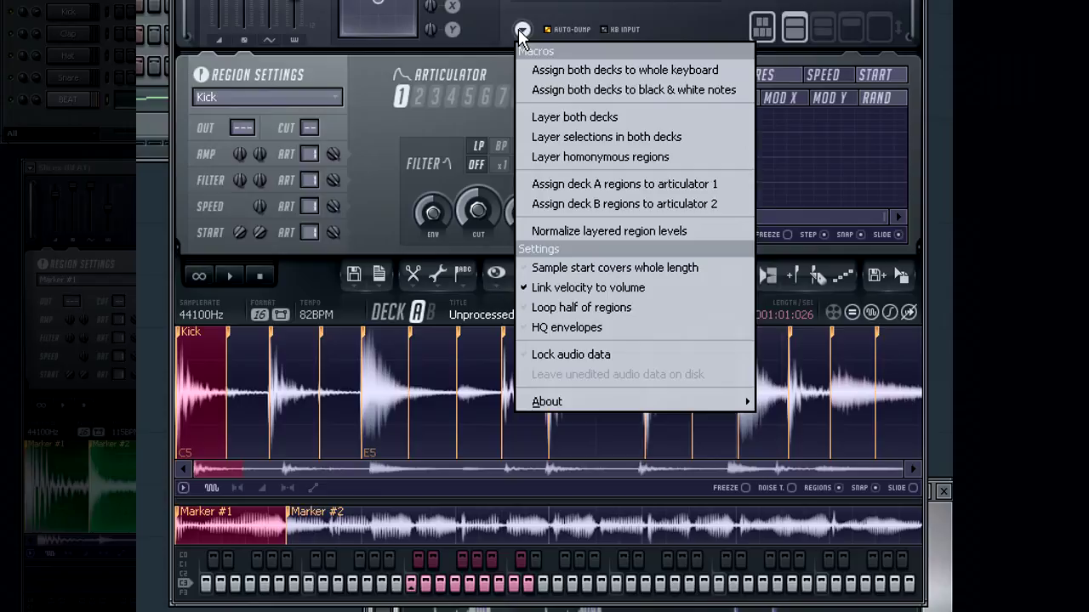
click(543, 139)
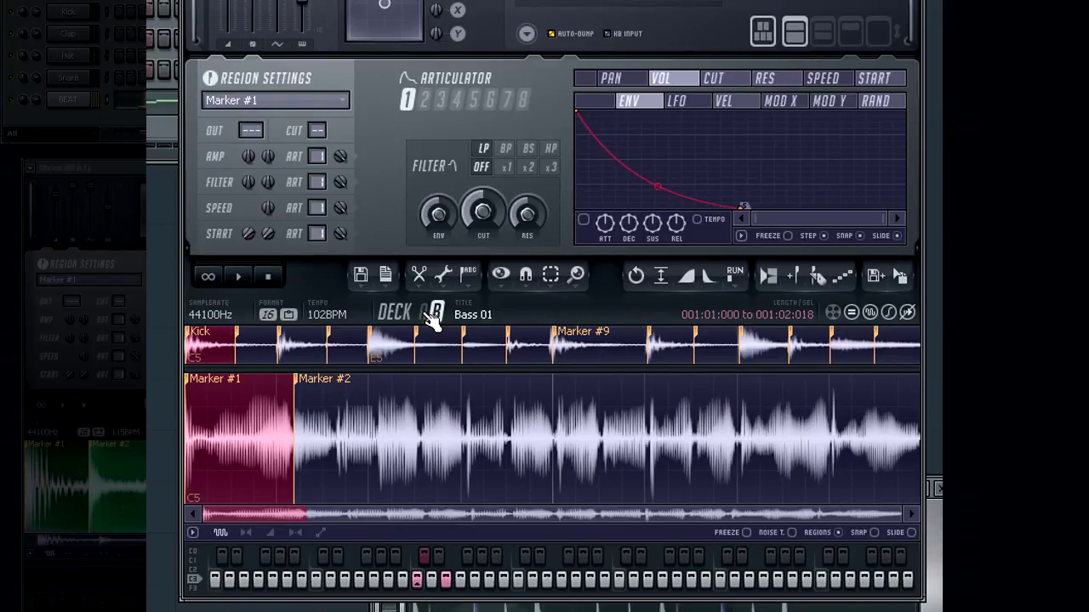
Play deck A's layered slices on keys C5 through E5.
click(423, 313)
click(418, 581)
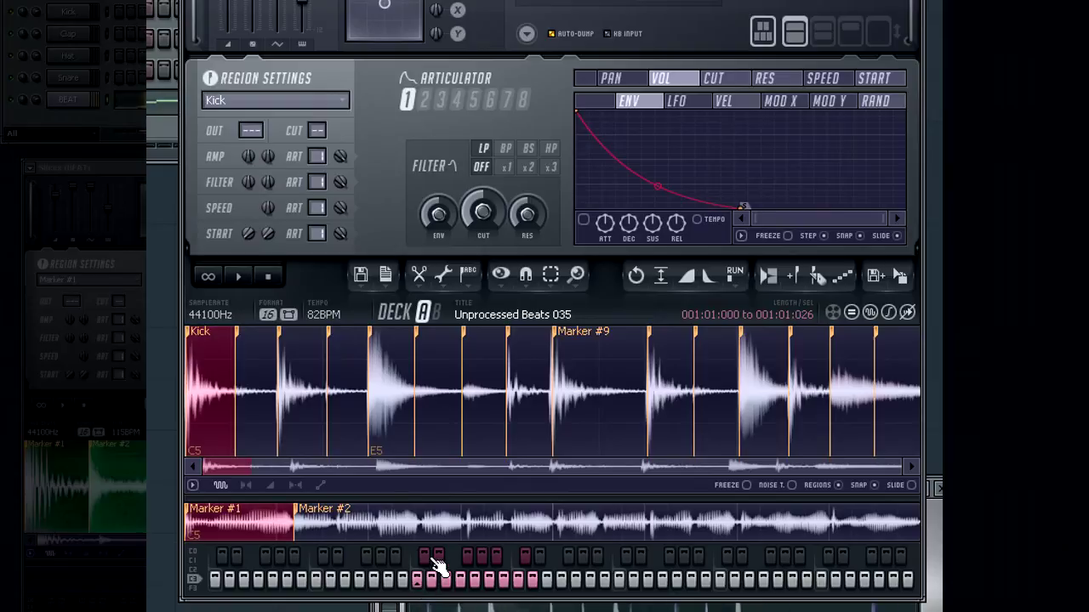
click(429, 559)
click(434, 580)
click(440, 562)
click(447, 581)
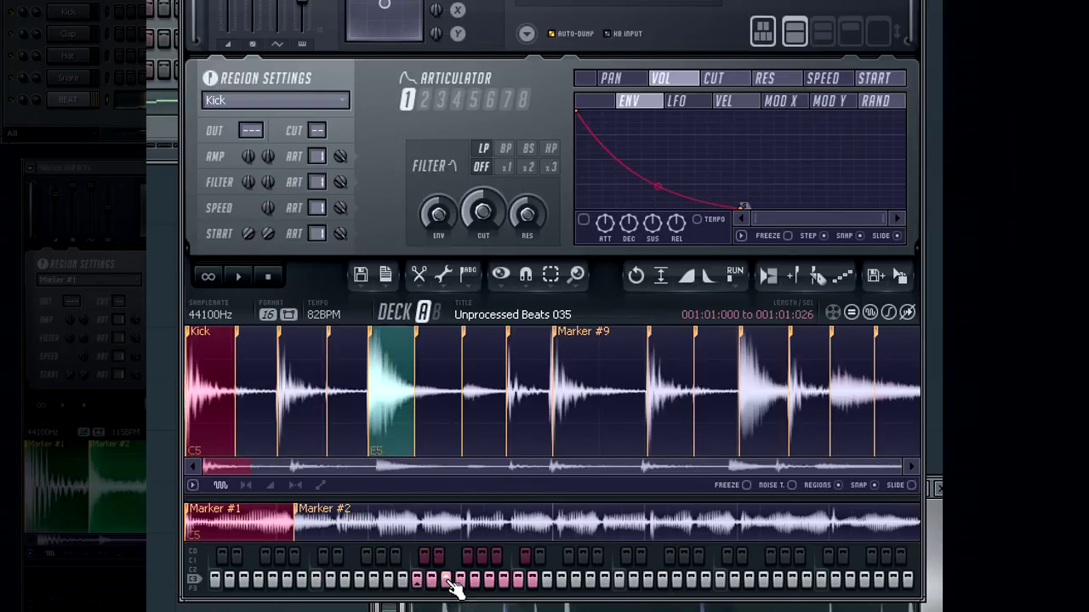
Audition deck B's bass region on C#5, then return to deck A.
click(435, 314)
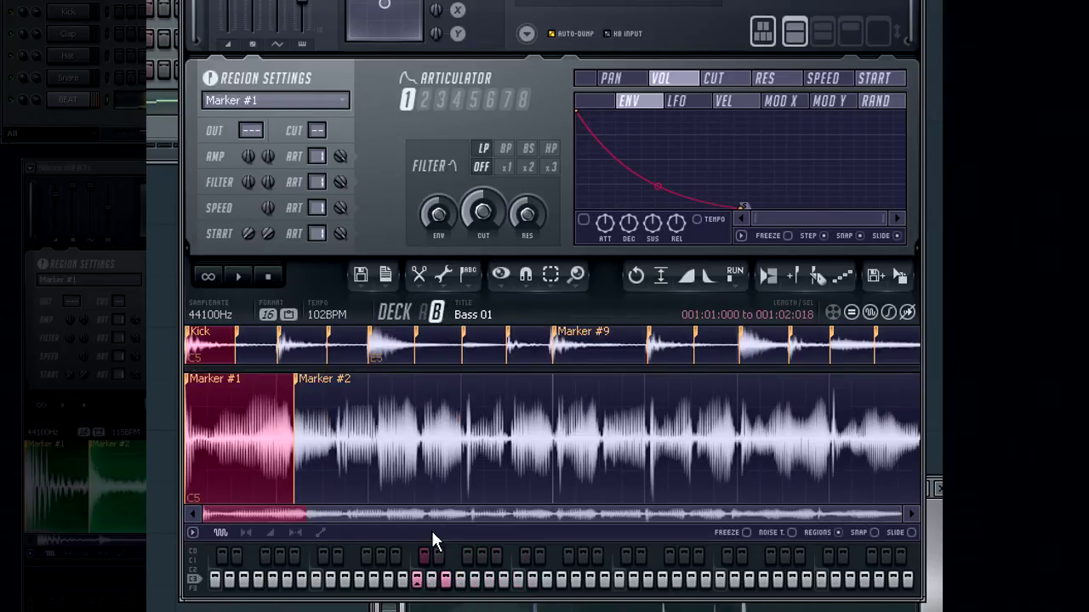
click(425, 559)
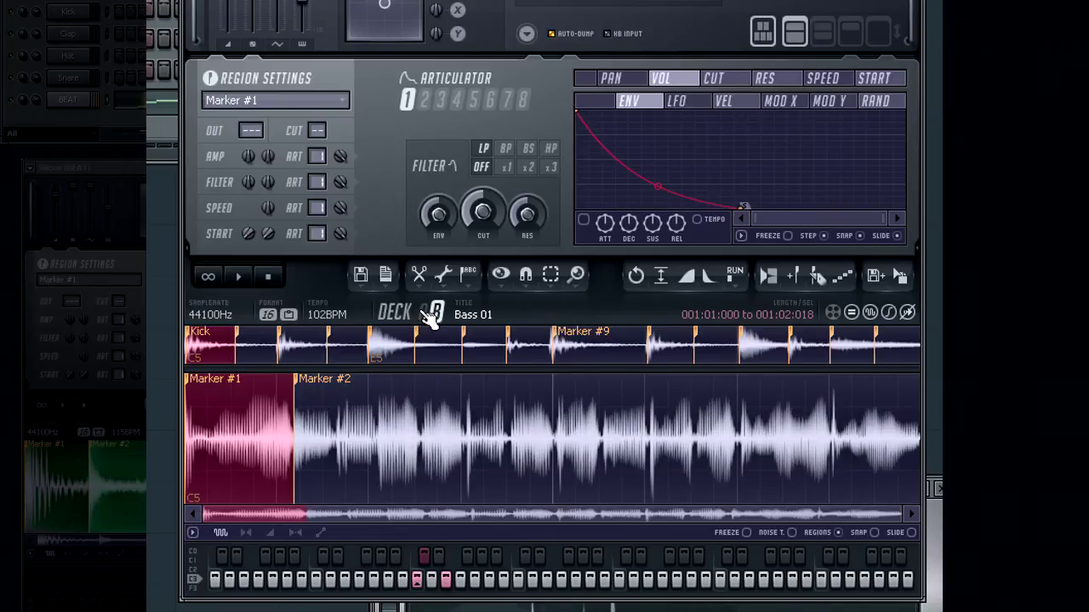
click(431, 314)
click(527, 33)
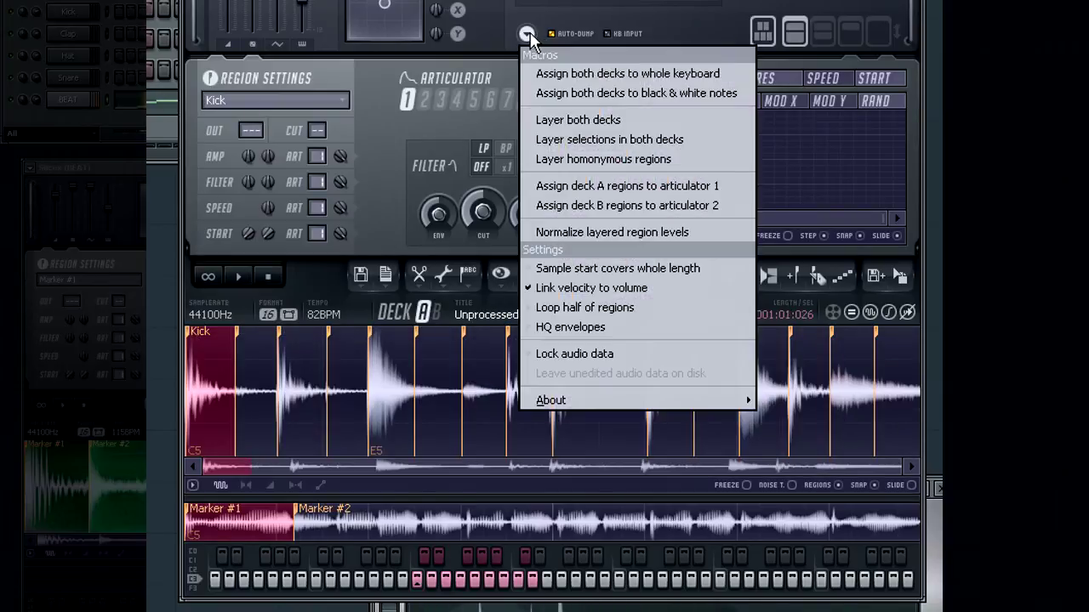
Spread both decks across the keyboard, mapping drum slices to white keys and bass regions to black keys.
click(561, 74)
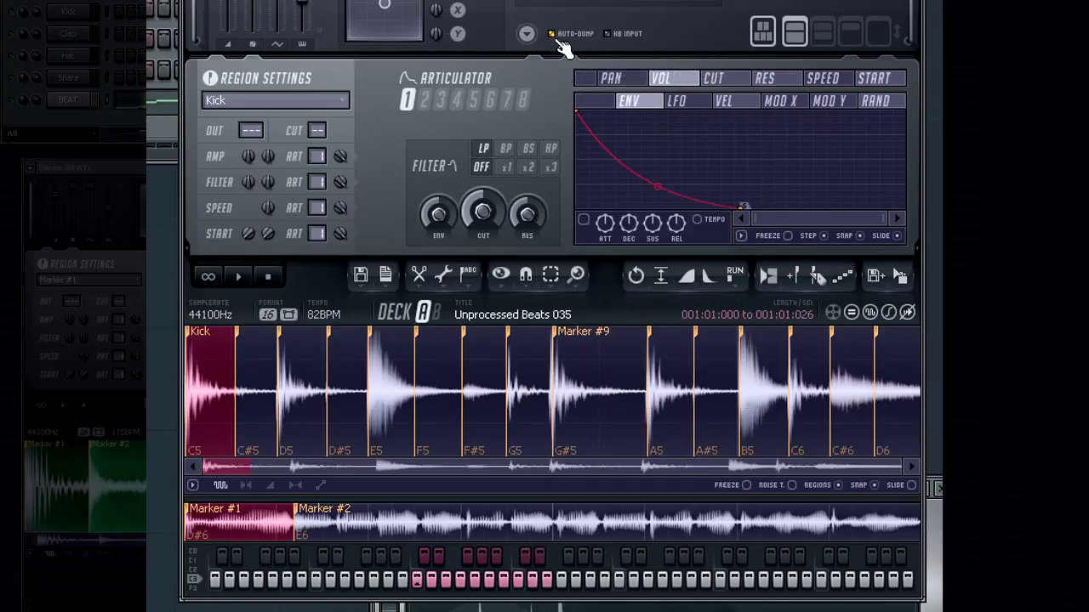
click(527, 34)
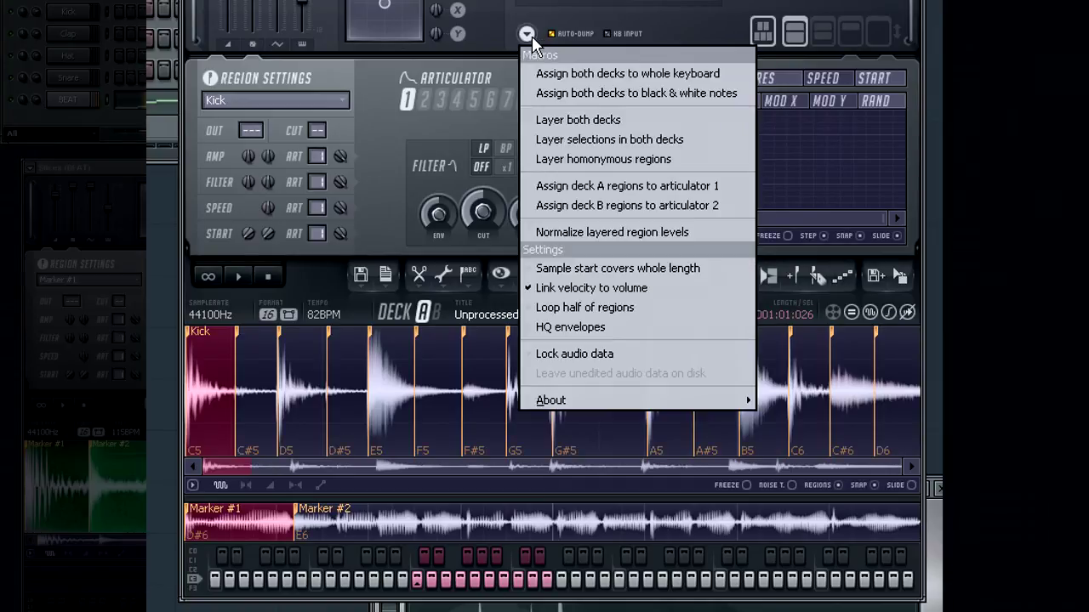
click(575, 93)
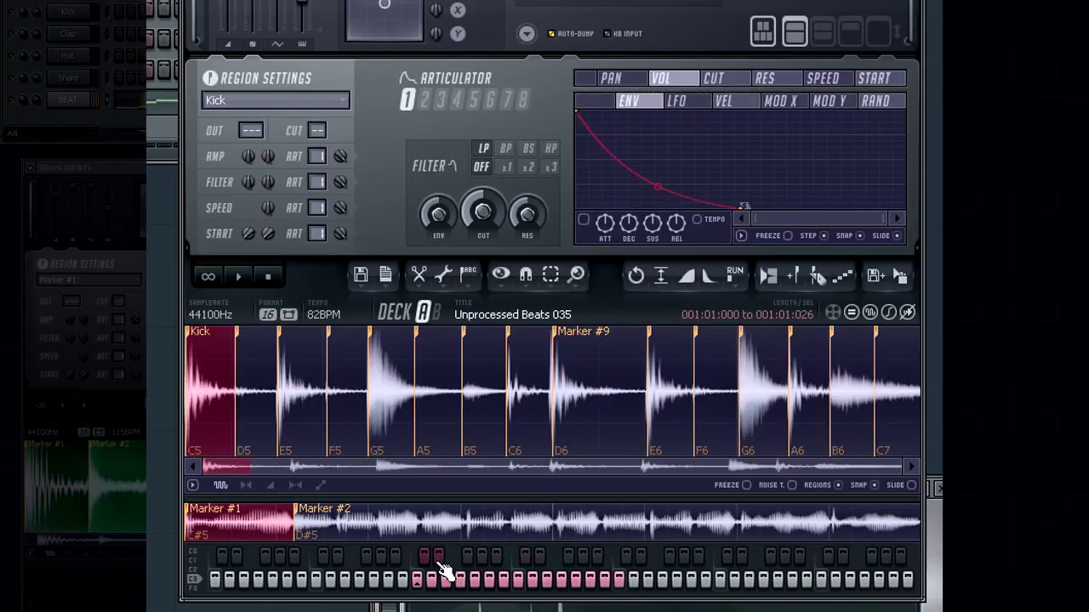